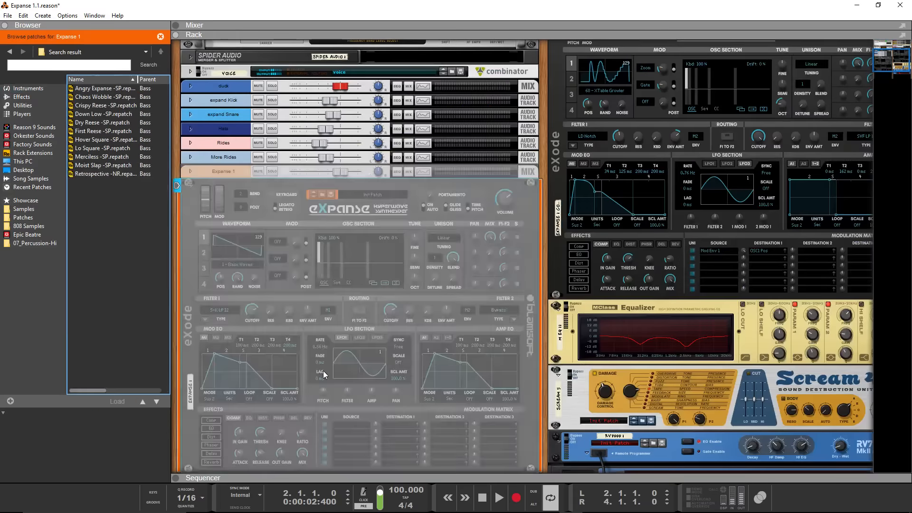
- Shape the Expanse amp envelope with instant attack, full sustain and immediate release, and set oscillator 1's octave to -2
scroll(390, 371, "down", 1)
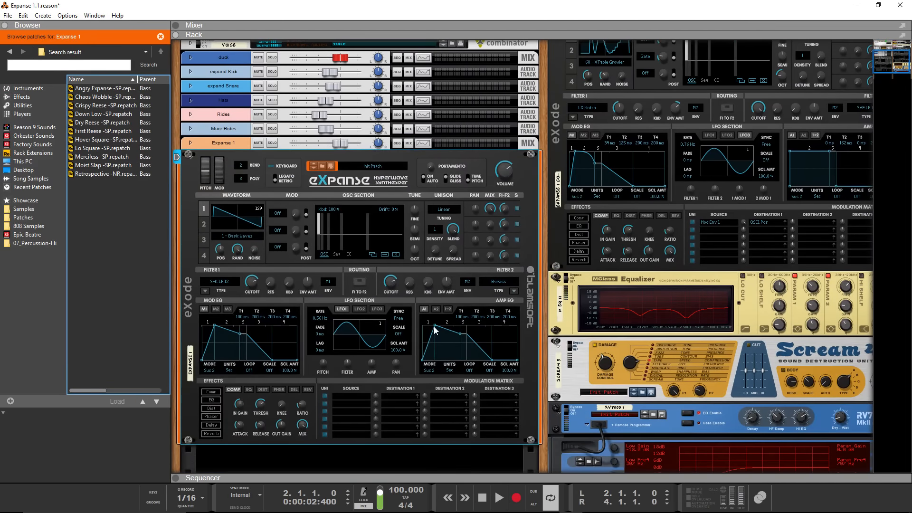
left_click_drag(434, 327, 404, 319)
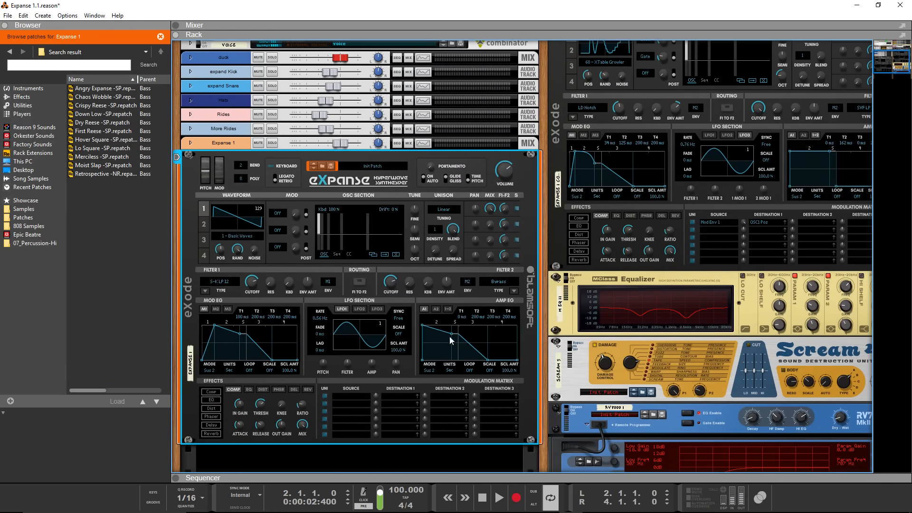
left_click_drag(452, 336, 455, 324)
left_click_drag(491, 364, 467, 371)
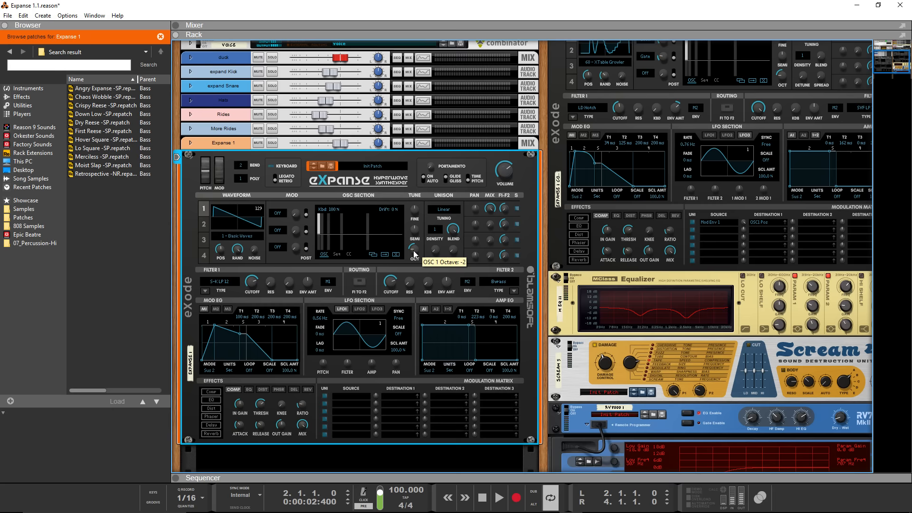
- Set oscillator 1's waveform to 60 - XTable Growler
left_click_drag(245, 235, 251, 131)
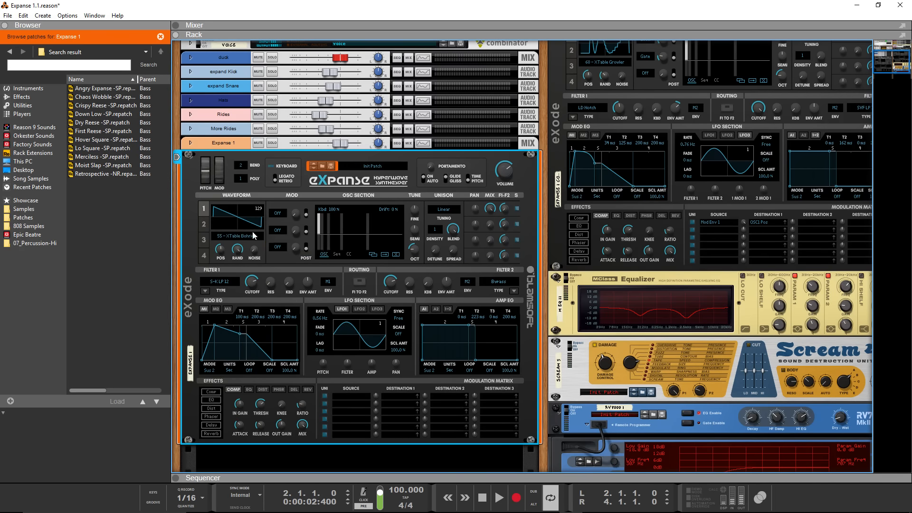
left_click_drag(248, 237, 257, 230)
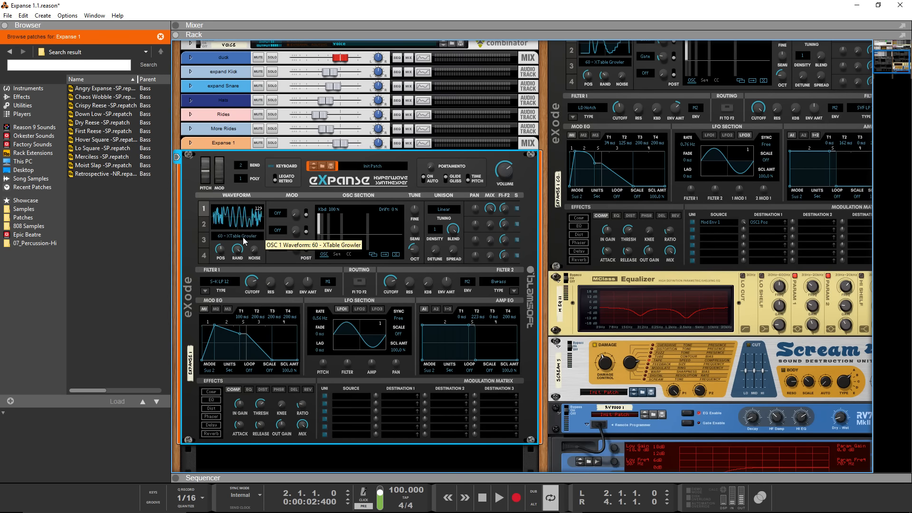
- Route Mod Env 1 to OSC1 Pos in the modulation matrix, and shape mod envelope 1 with T1 at 33 ms, a shorter T2 and a curved decay
left_click(346, 401)
left_click(400, 258)
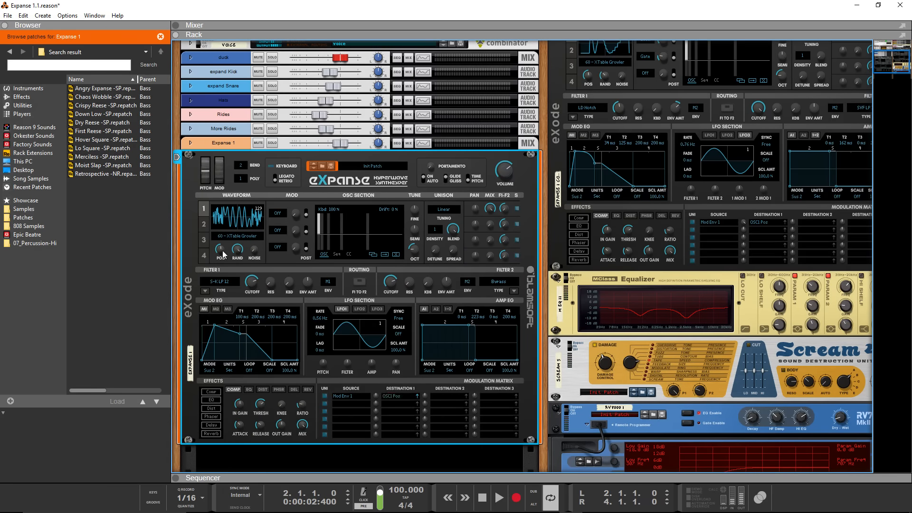
left_click_drag(378, 398, 380, 347)
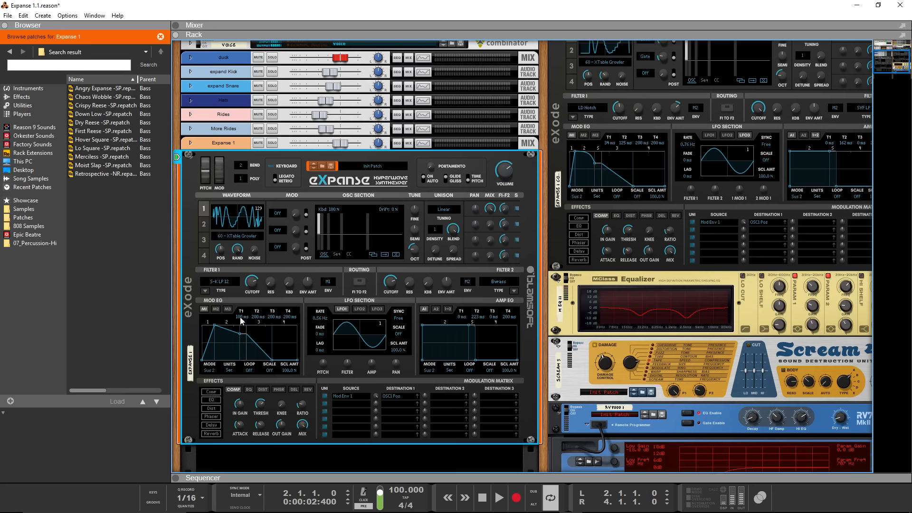
mouse_move(242, 319)
left_mouse_down()
mouse_move(246, 338)
mouse_move(255, 325)
left_mouse_up()
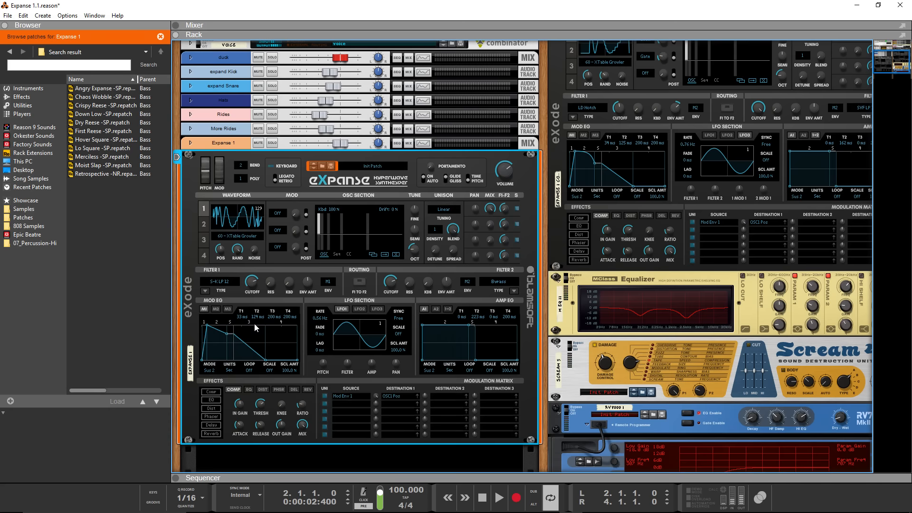
left_click_drag(227, 335, 229, 321)
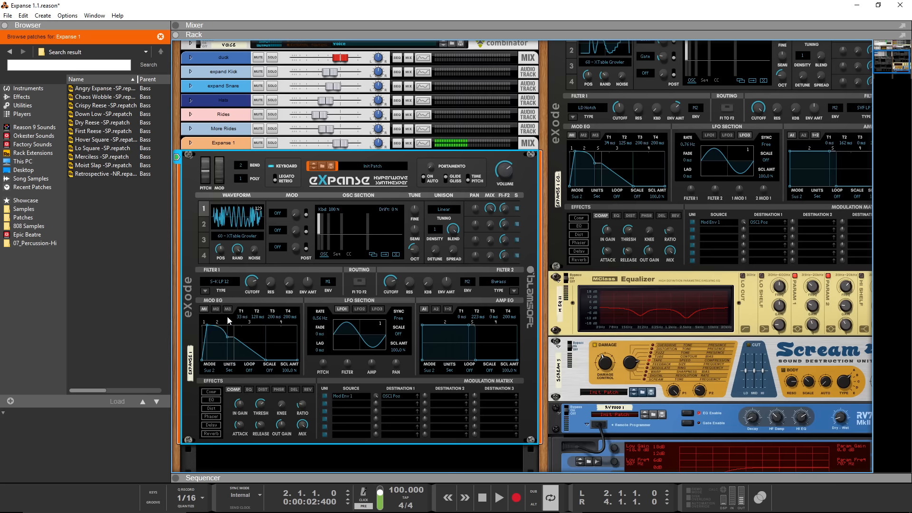
- Set oscillator 1's first two modifiers to Zoom and Gate and adjust their amounts
scroll(294, 274, "up", 2)
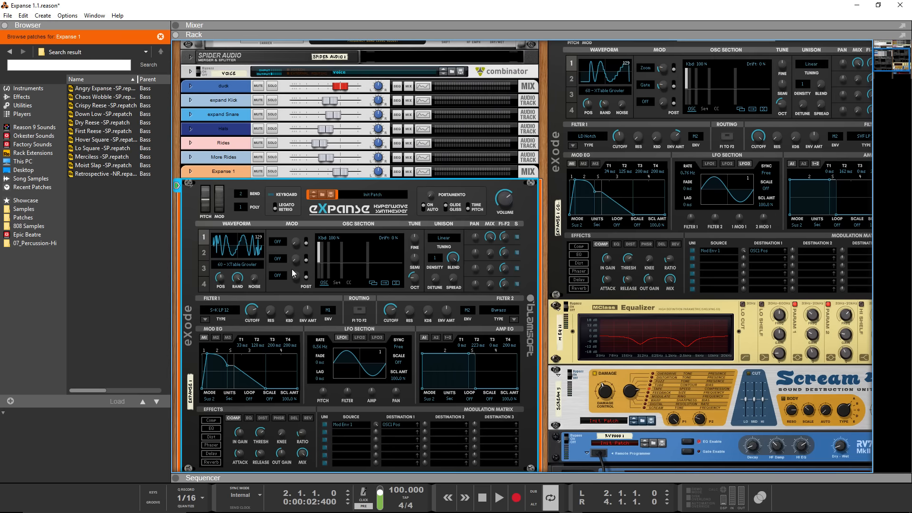
left_click_drag(282, 242, 295, 219)
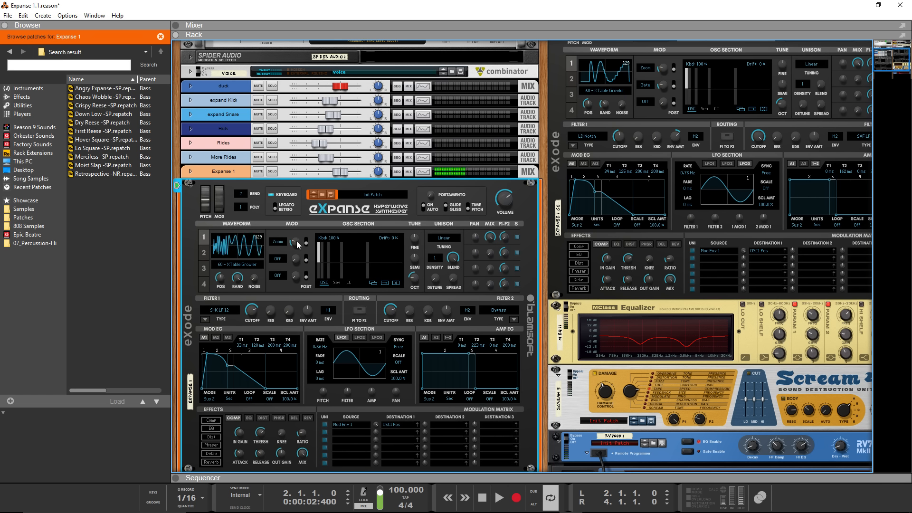
left_click_drag(298, 234, 295, 189)
left_click_drag(293, 256, 294, 258)
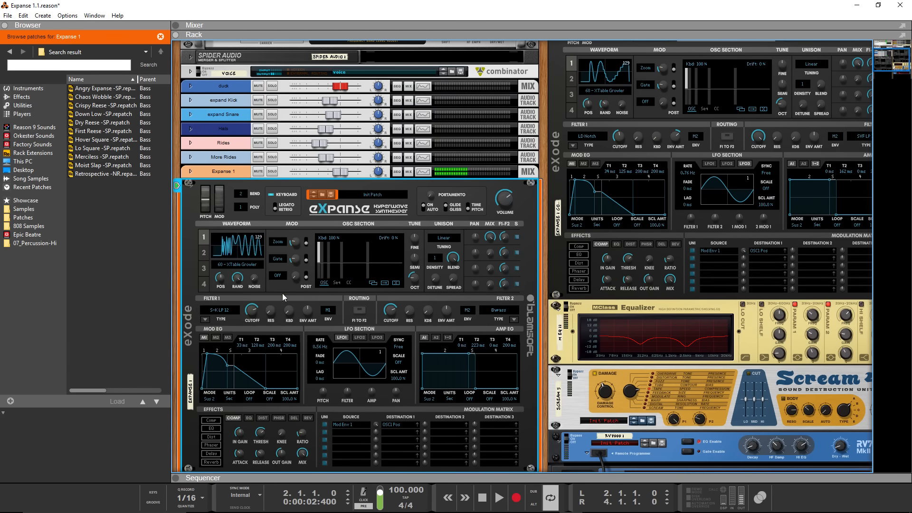
- Set filter 1 to Ladder Notch with its cutoff at about 458 Hz, and raise its envelope amount with M2 as the source
scroll(233, 296, "down", 1)
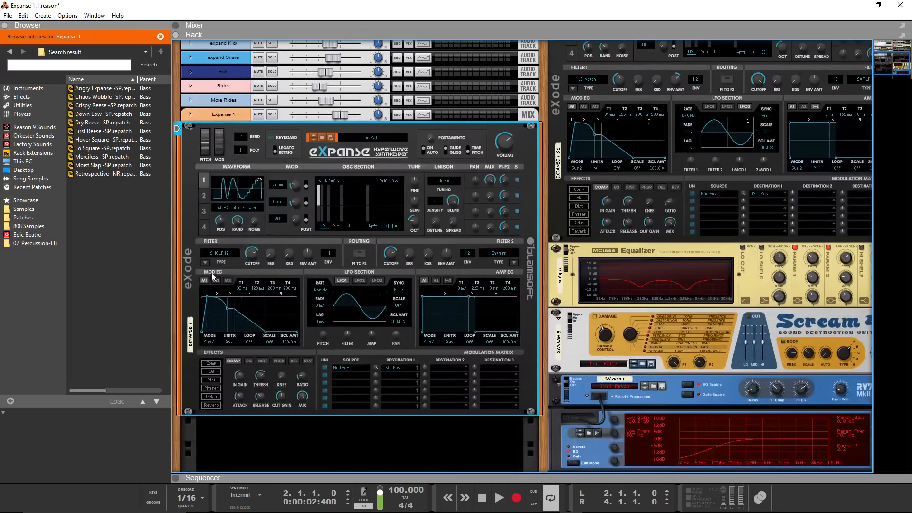
left_click(205, 260)
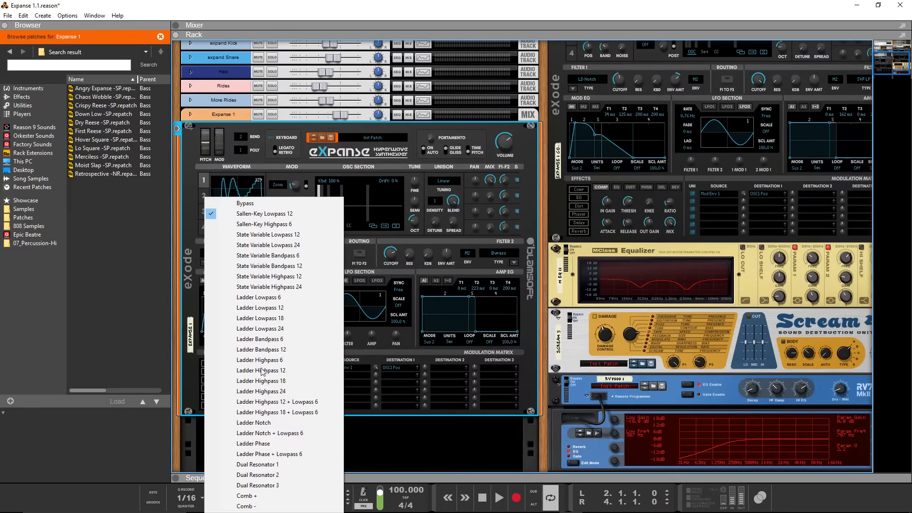
left_click(271, 422)
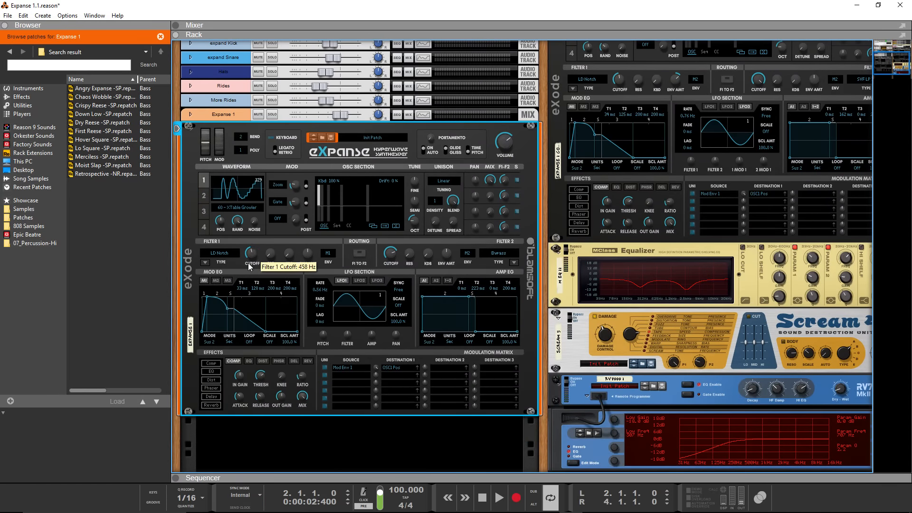
scroll(309, 282, "up", 1)
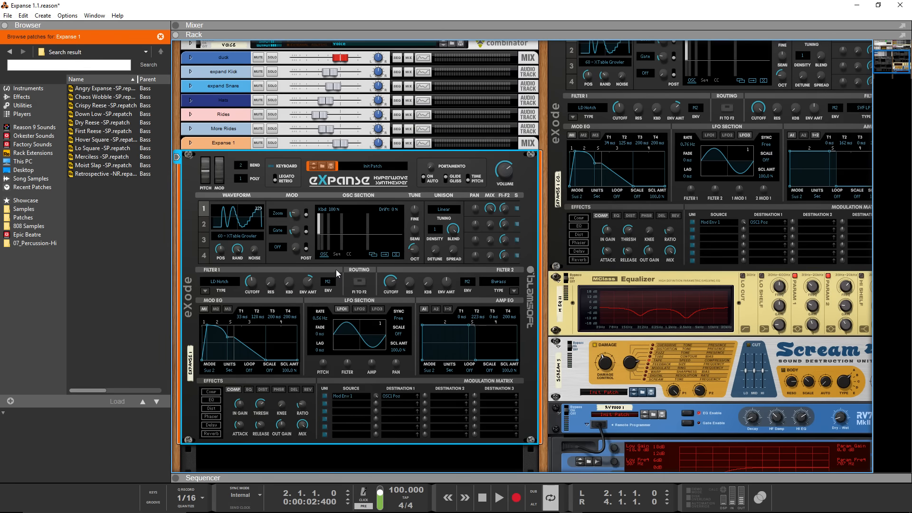
- Shape mod envelope 2 as a curved decay to zero sustain with T2 at about 221 ms, using the Expanse copy's envelope as reference
left_click(217, 309)
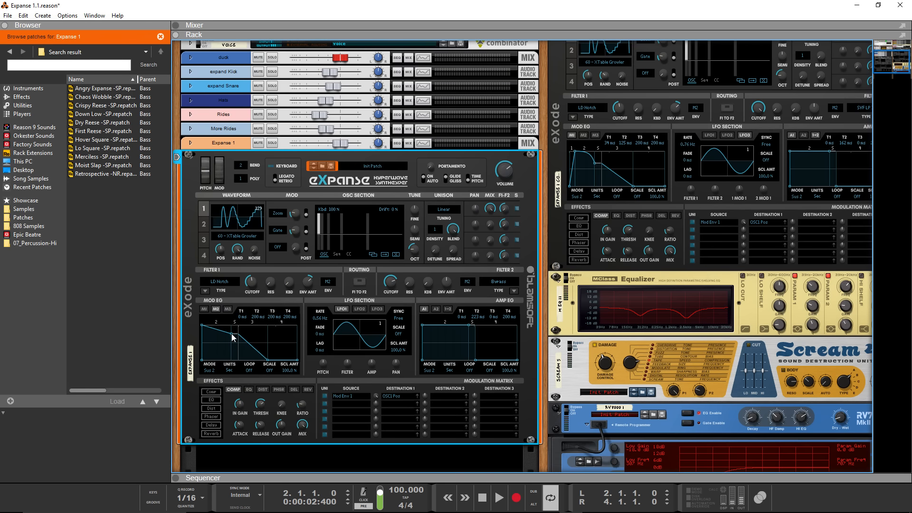
left_click_drag(233, 337, 213, 357)
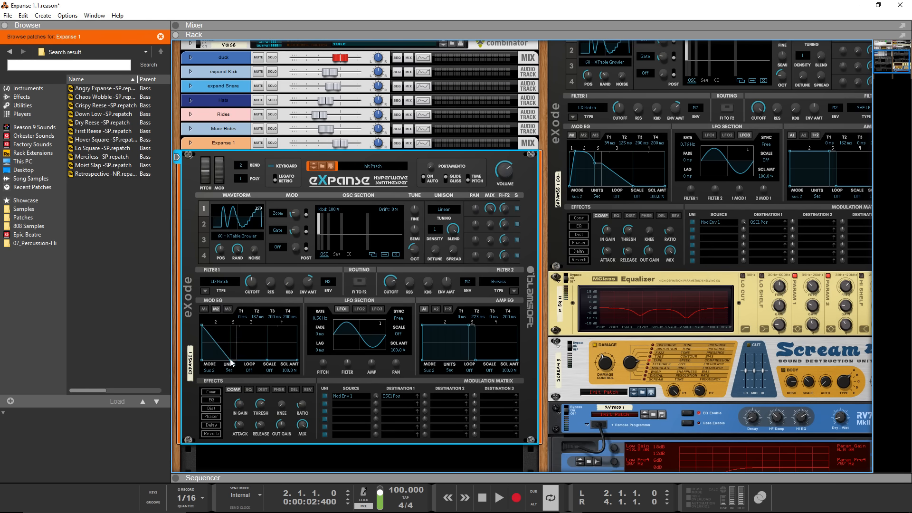
left_click_drag(258, 317, 265, 312)
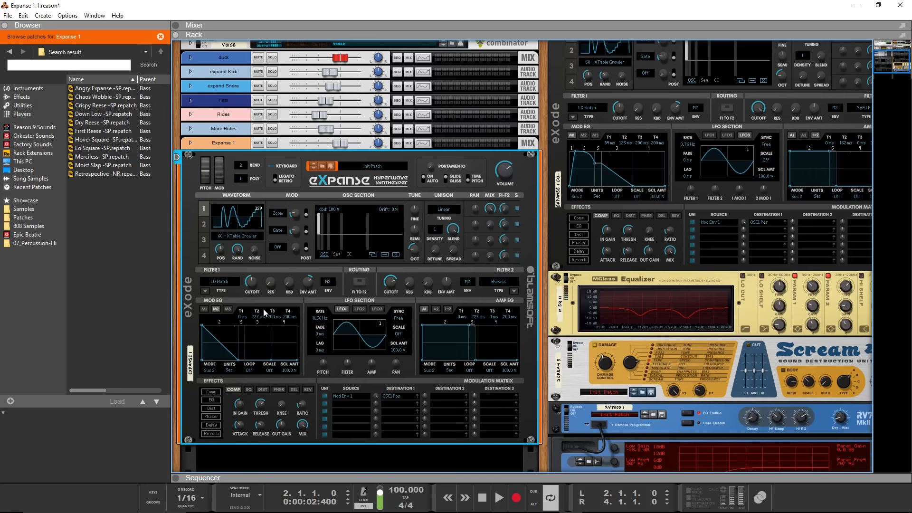
left_click(584, 136)
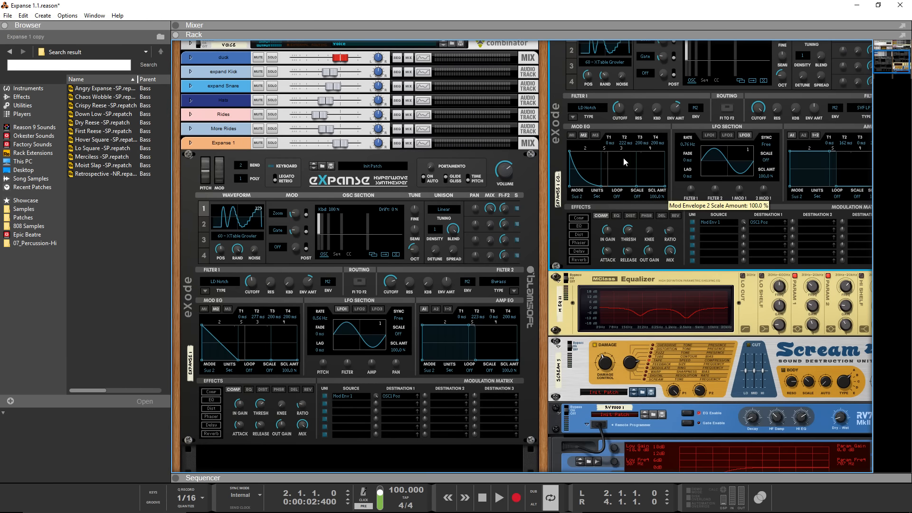
left_click_drag(262, 316, 257, 325)
left_click_drag(220, 350, 218, 361)
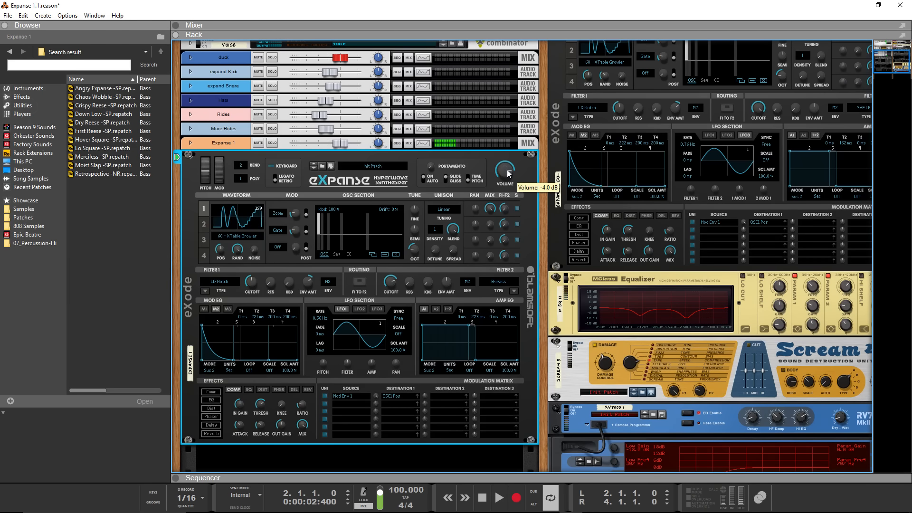
- Add an MClass Equalizer from the effects devices directly below the Expanse synthesizer
scroll(355, 341, "down", 2)
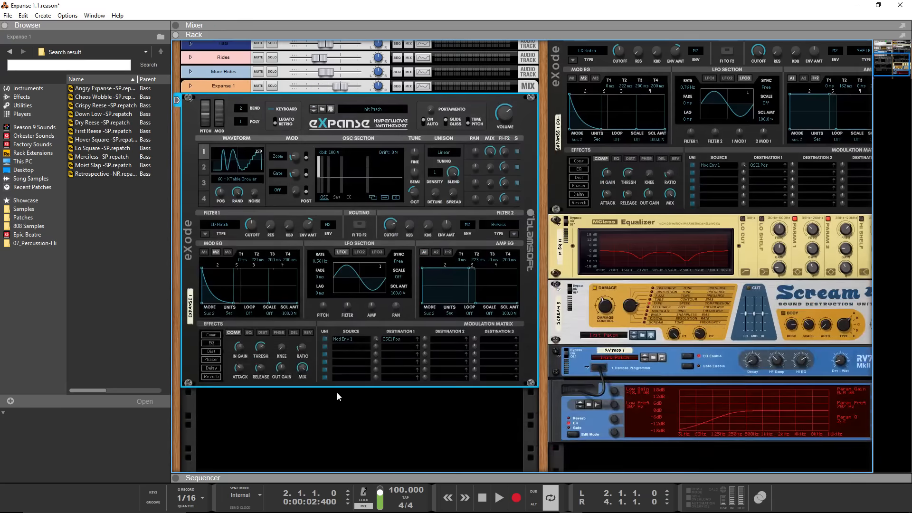
scroll(370, 415, "up", 2)
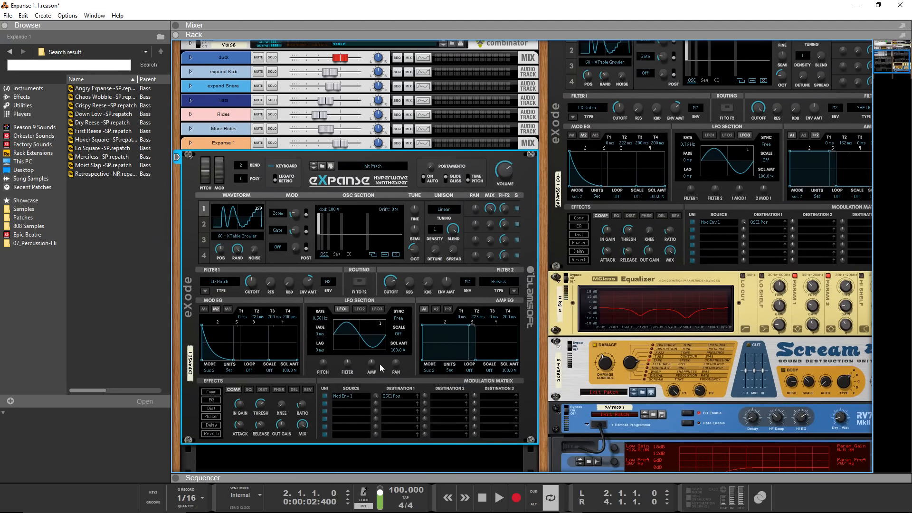
scroll(364, 344, "down", 2)
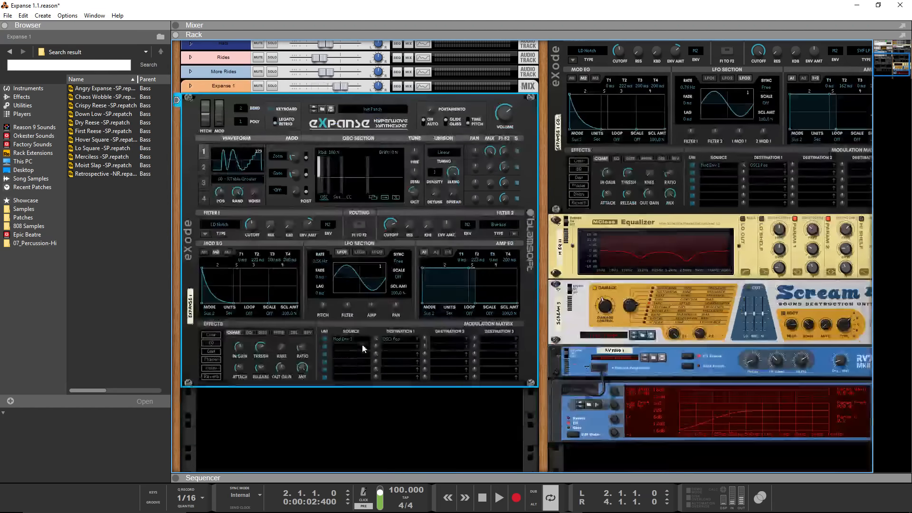
left_click(21, 96)
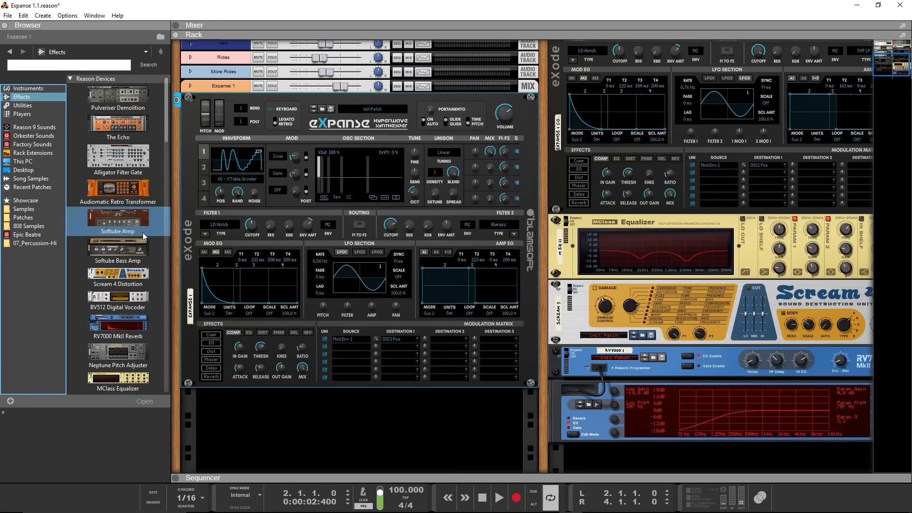
scroll(259, 332, "down", 2)
scroll(123, 275, "up", 1)
left_click(123, 304)
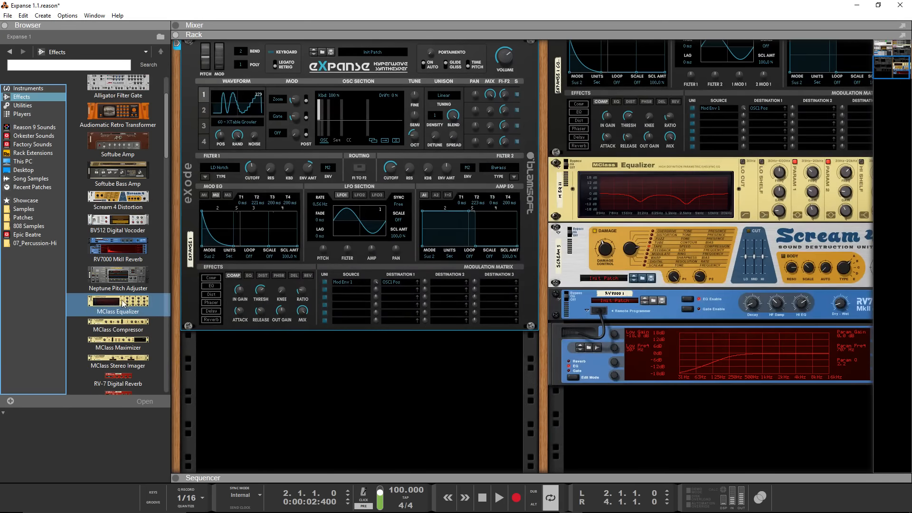
left_click_drag(120, 304, 375, 371)
scroll(404, 380, "up", 2)
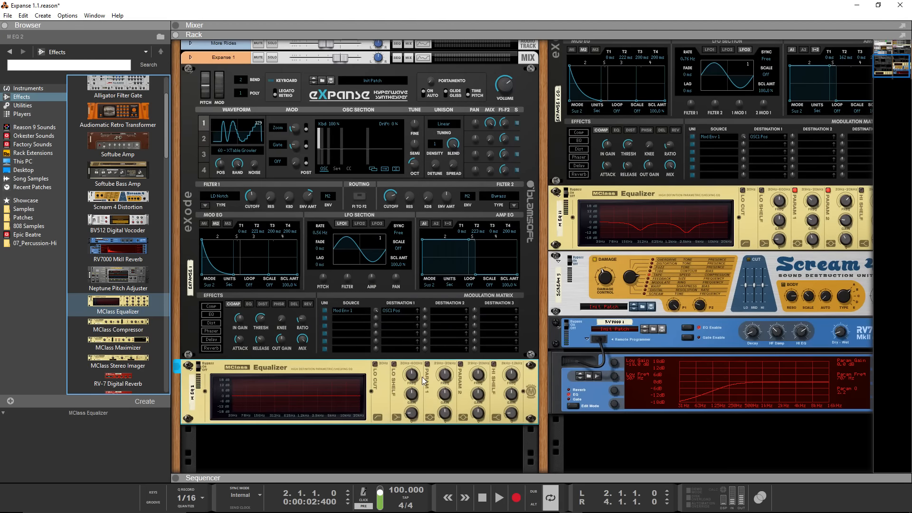
- Enable the new equalizer's parametric bands 1 and 2, sweep each with a boost, and turn both into cuts, band 1 at about -14.3 dB
left_click(427, 393)
scroll(442, 403, "down", 1)
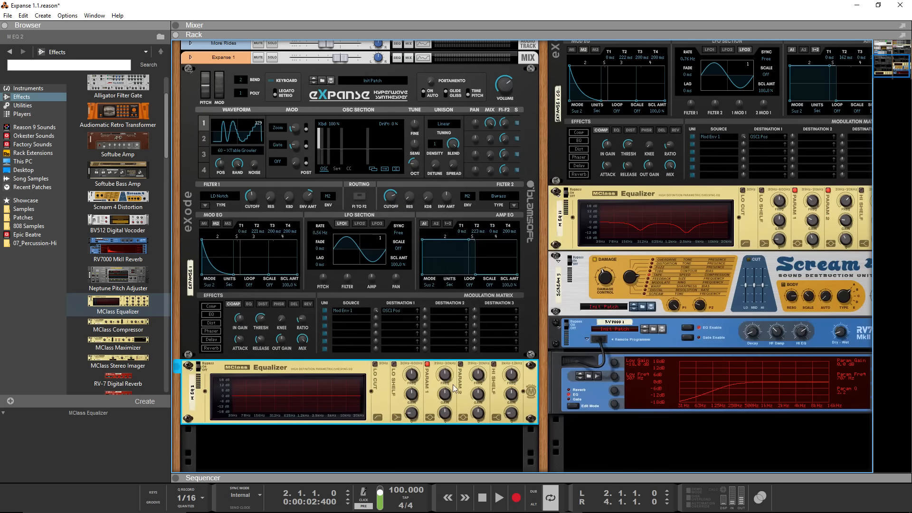
left_click_drag(447, 394, 448, 381)
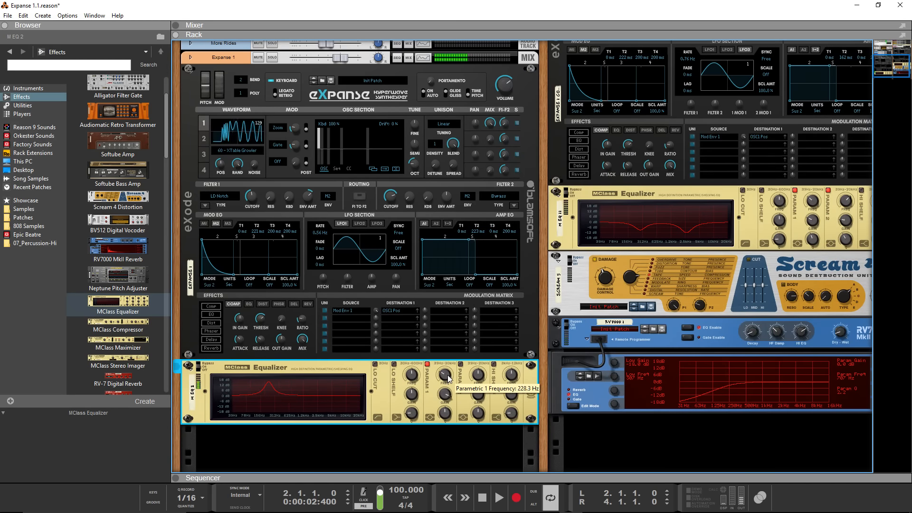
left_click_drag(445, 394, 447, 421)
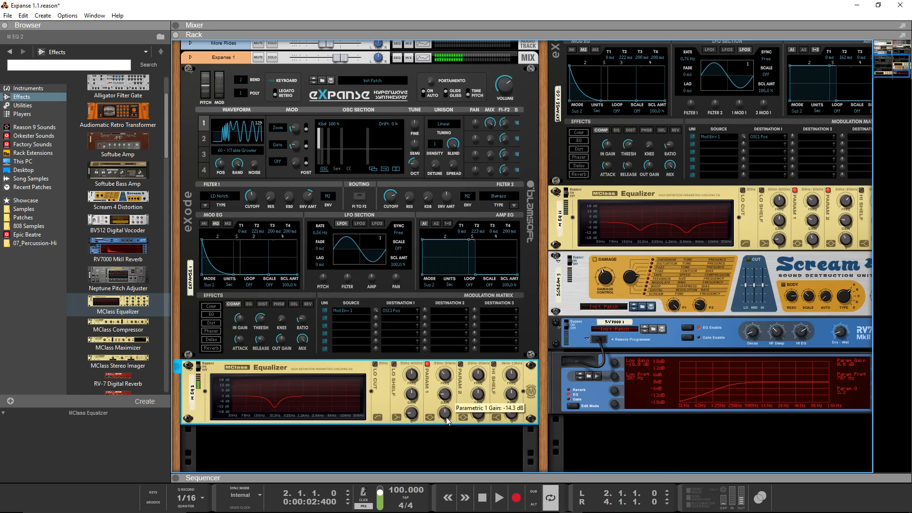
left_click(461, 364)
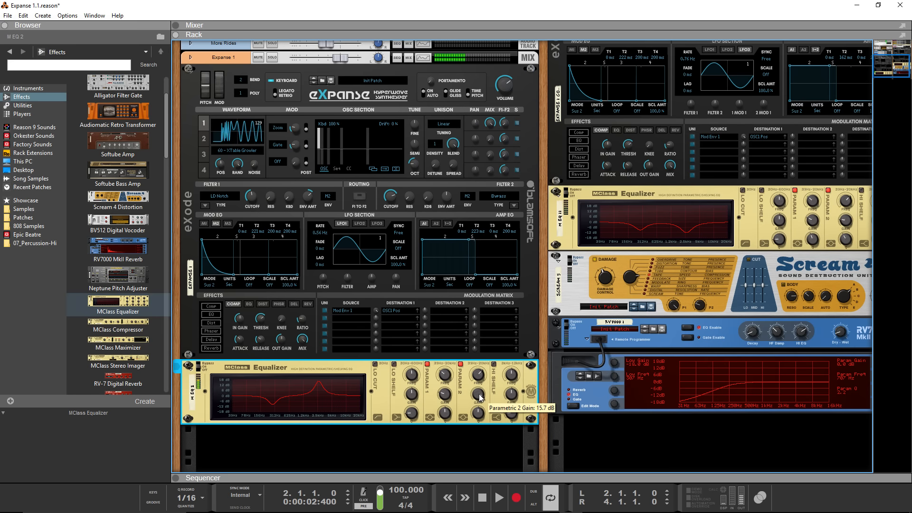
left_click_drag(478, 396, 477, 421)
- Add a Scream 4 Distortion from the effects devices below the new equalizer
scroll(118, 228, "up", 1)
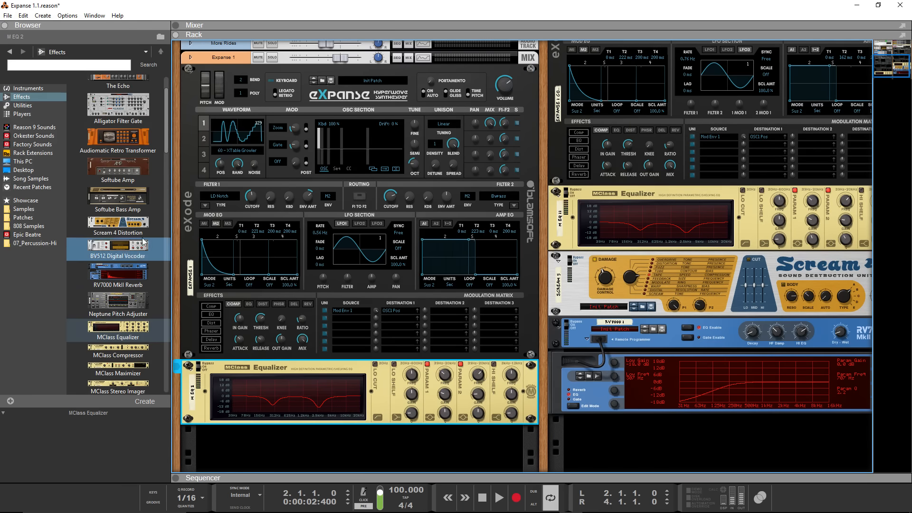
left_click_drag(118, 226, 349, 442)
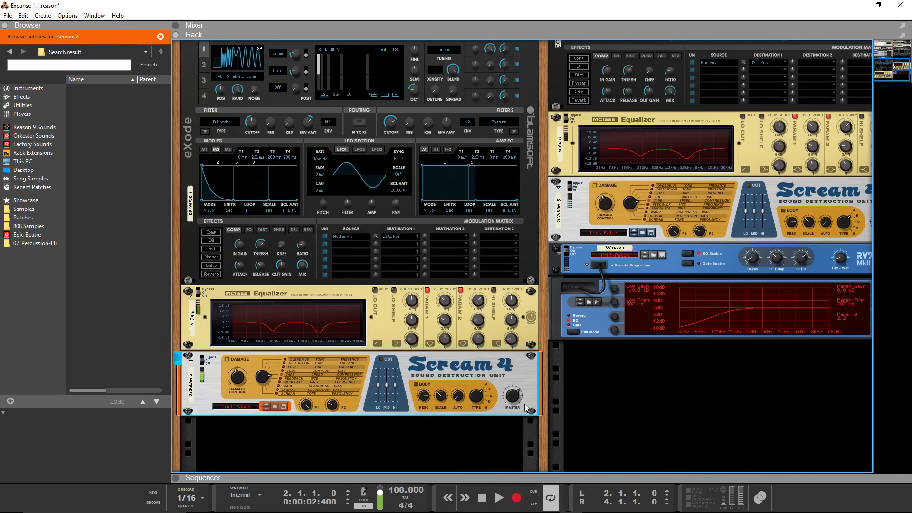
scroll(508, 394, "up", 3)
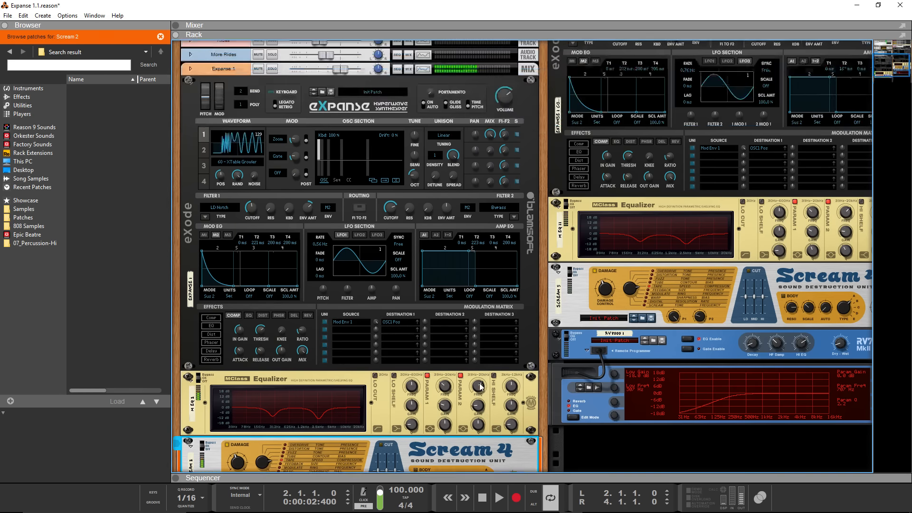
scroll(478, 399, "down", 4)
left_click(469, 426)
scroll(188, 246, "up", 3)
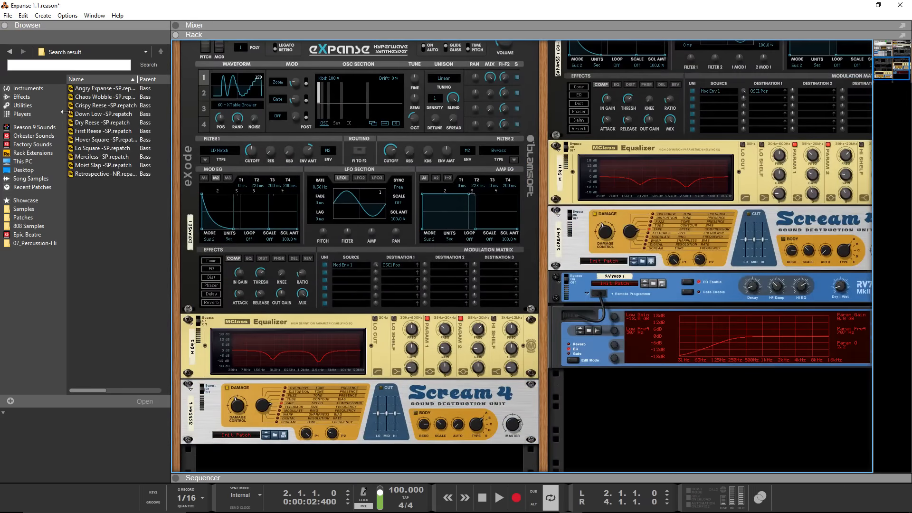
- Add an RV7000 MkII Reverb from the effects devices directly below the new Scream 4 Distortion
left_click(28, 89)
left_click(26, 97)
scroll(203, 277, "down", 3)
scroll(102, 291, "down", 2)
left_click_drag(102, 291, 348, 386)
scroll(340, 375, "down", 3)
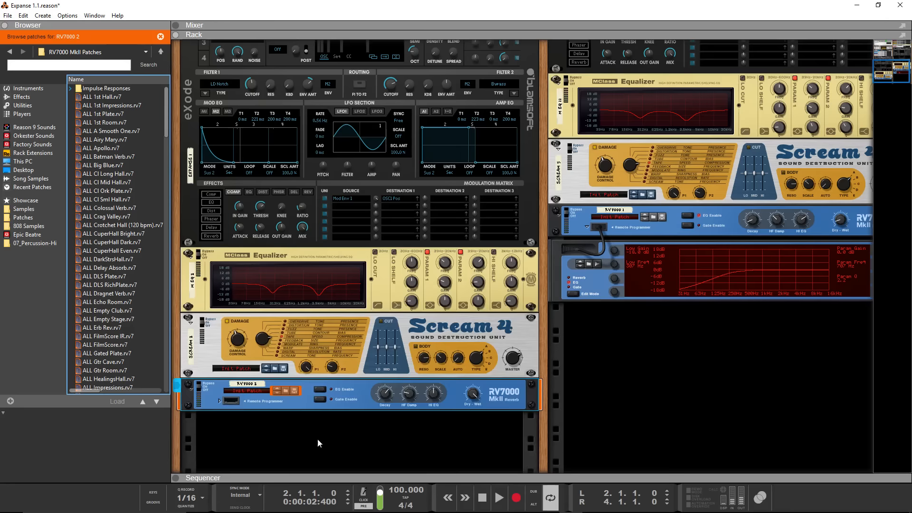
left_click(316, 439)
scroll(281, 404, "up", 3)
scroll(296, 356, "down", 3)
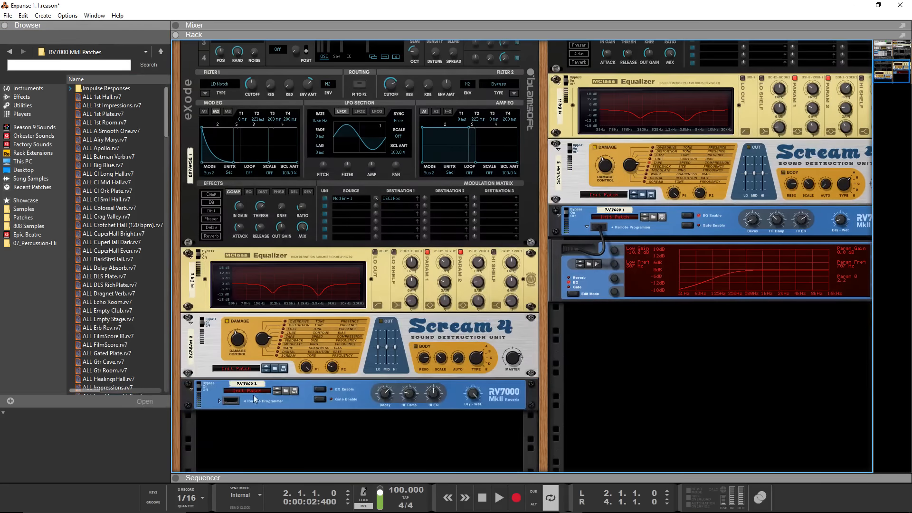
- Expand the new reverb's remote programmer and set its algorithm to Plate
left_click(220, 400)
scroll(257, 380, "down", 2)
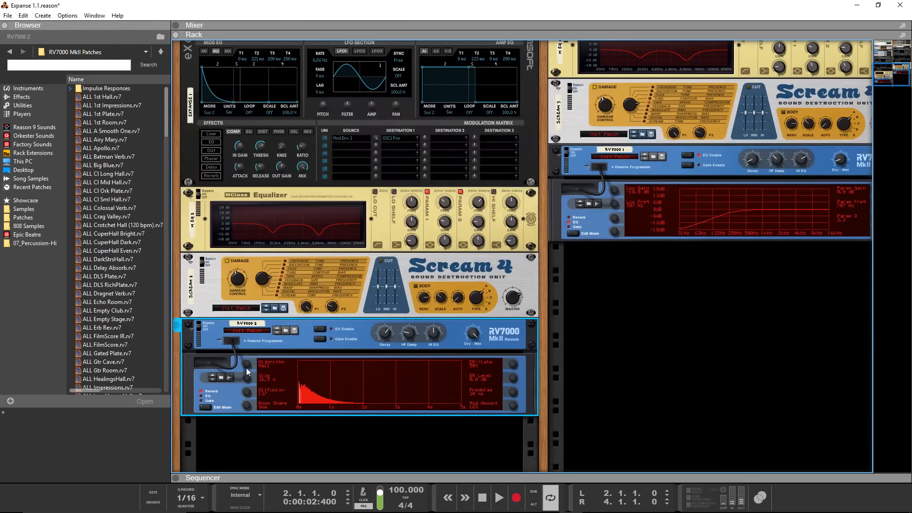
left_click_drag(247, 363, 249, 359)
scroll(453, 412, "up", 1)
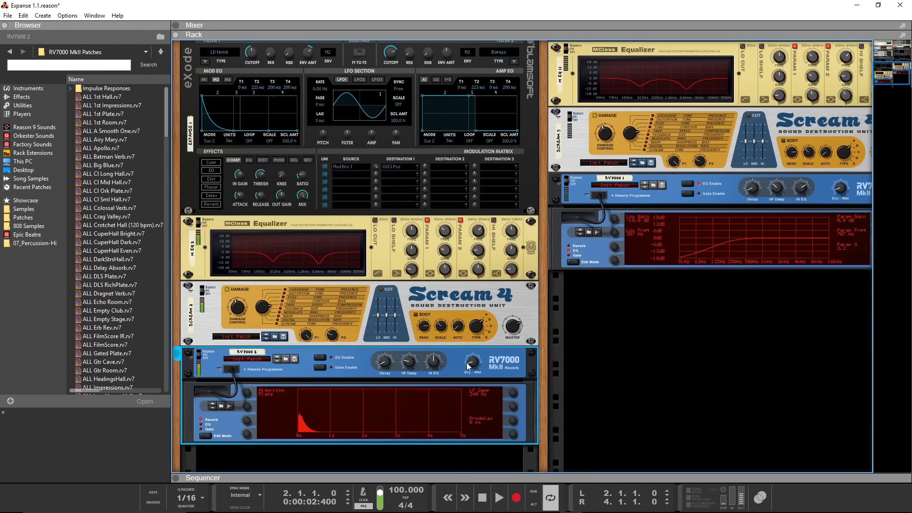
- Move all note clips from the Expanse 1 copy track to the Expanse 1 track, keeping their time positions
scroll(473, 362, "up", 6)
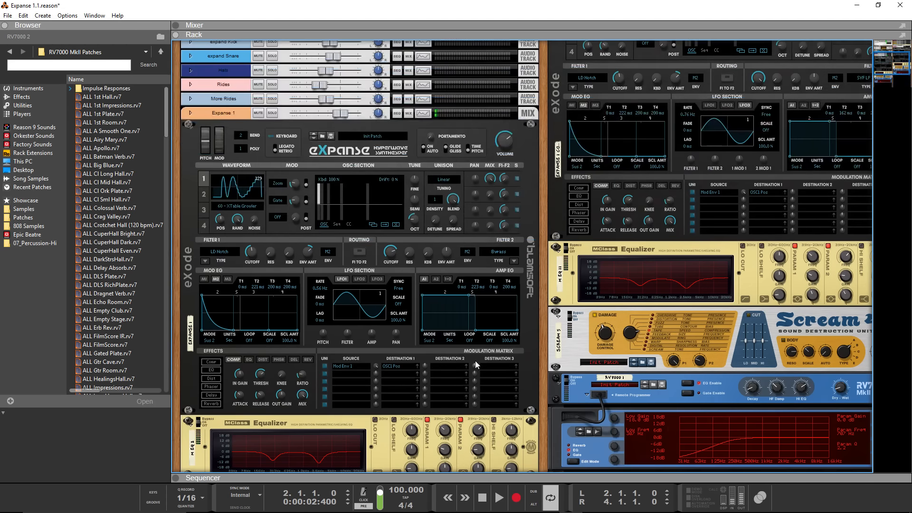
scroll(468, 346, "down", 7)
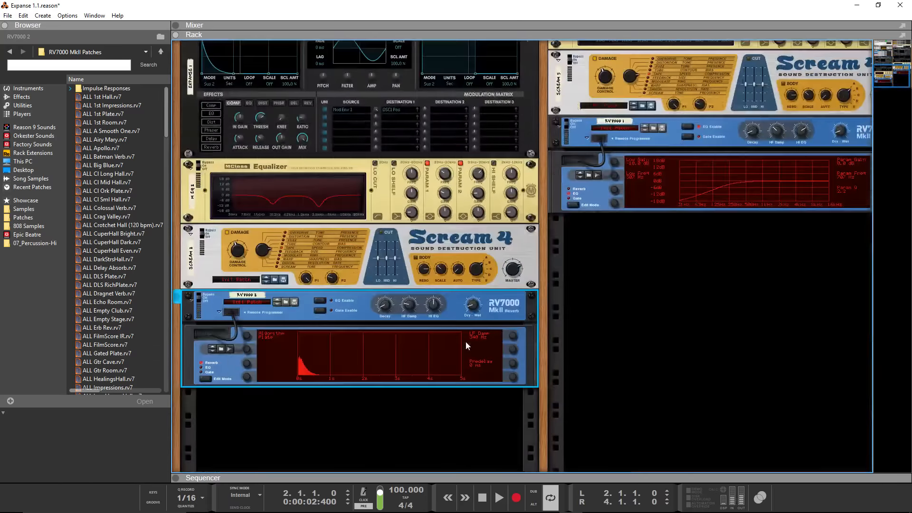
key("F7")
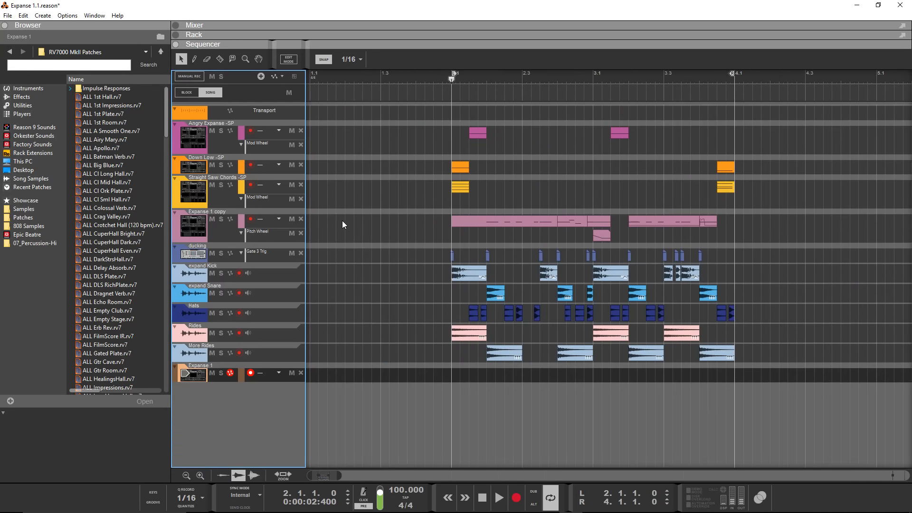
left_click_drag(342, 224, 742, 221)
left_click_drag(493, 222, 488, 376)
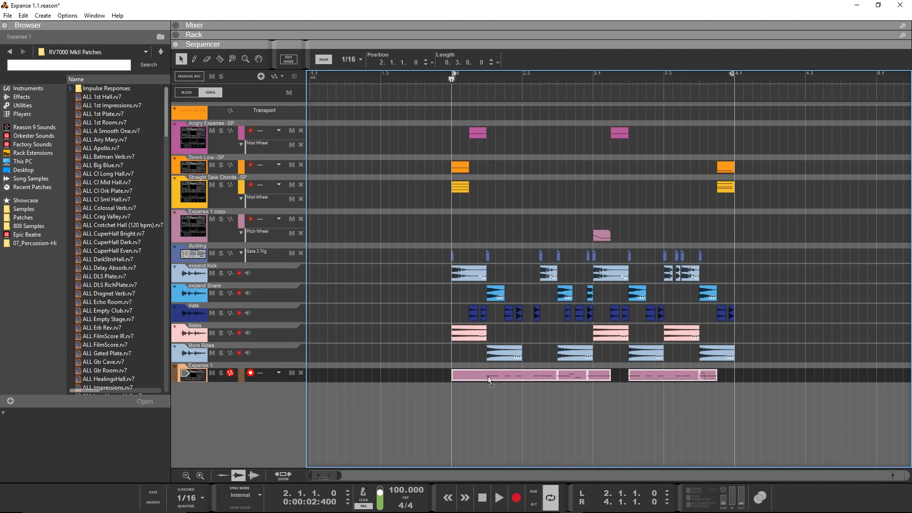
- Set the pitch bend range of the Expanse 1 synthesizer to 12
key("F5")
key("F6")
scroll(230, 184, "up", 5)
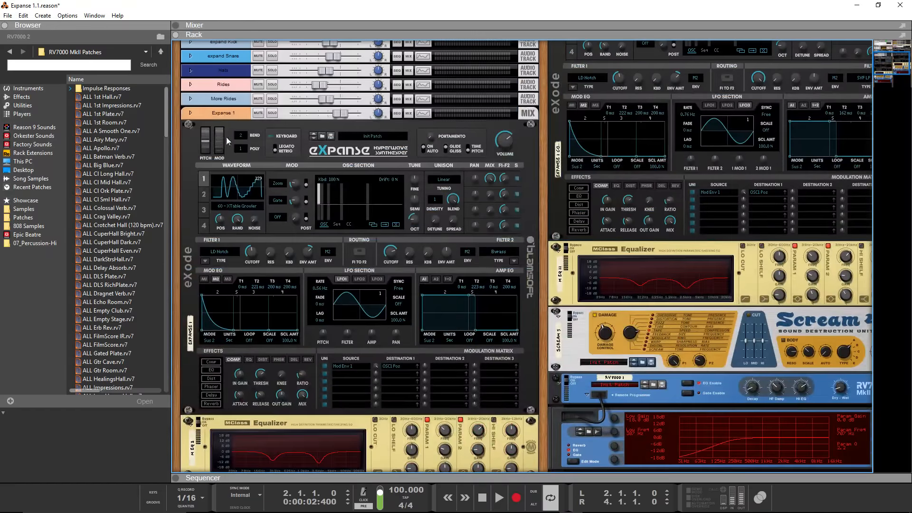
left_click_drag(241, 135, 250, 116)
left_click_drag(263, 85, 263, 85)
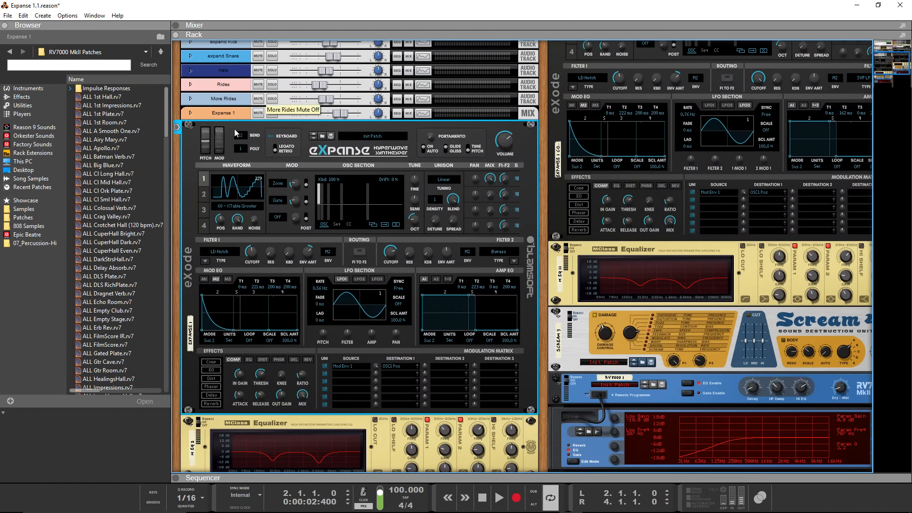
- Create a Pitch Wheel automation lane for Expanse 1 and move the pitch bend clip from Expanse 1 copy into it
key("F7")
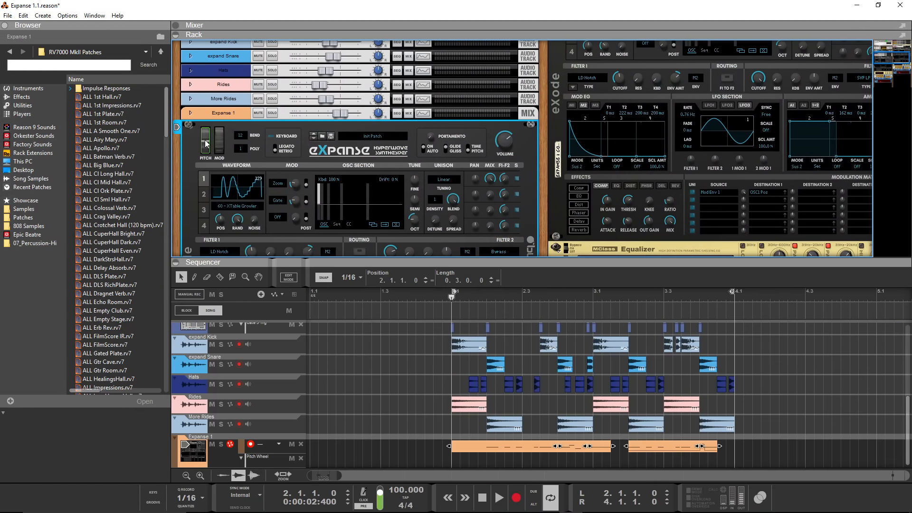
key("F6")
left_click(567, 200)
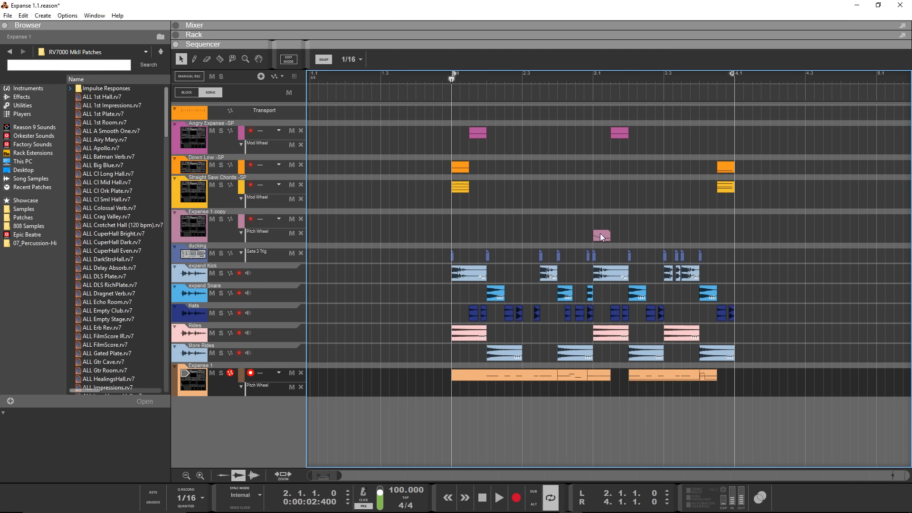
left_click_drag(601, 234, 611, 382)
left_click(519, 395)
- Play the loop, route the Expanse 1 mixer channel's output to the duck bus, and lower its fader slightly
key("space")
key("F5")
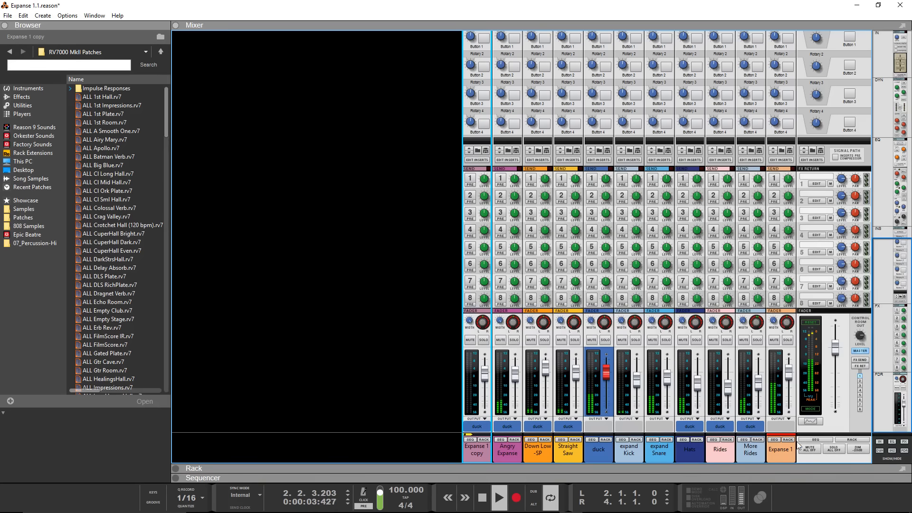
left_click(787, 428)
left_click(811, 448)
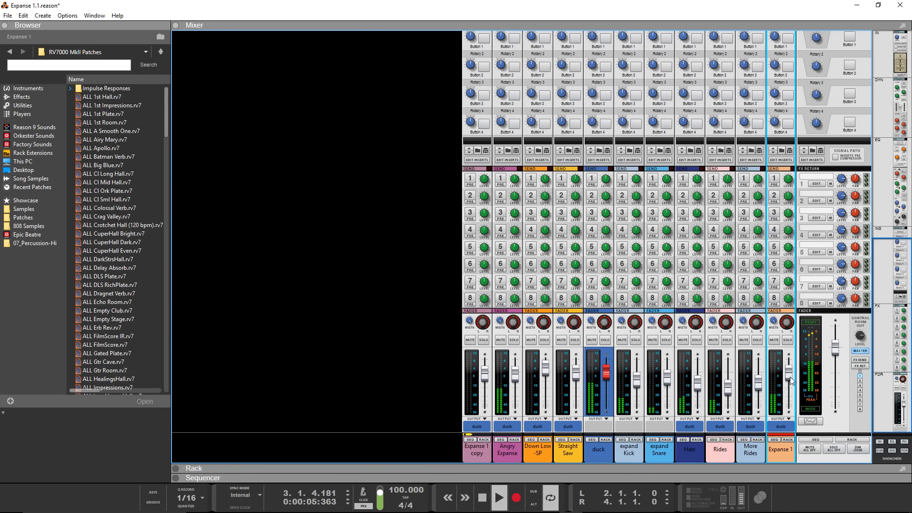
key("F7")
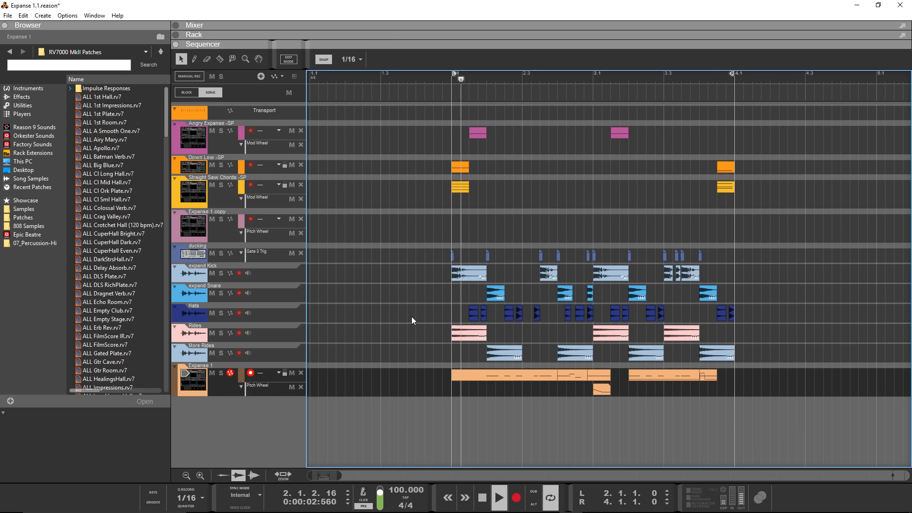
key("F5")
key("F6")
scroll(408, 318, "down", 3)
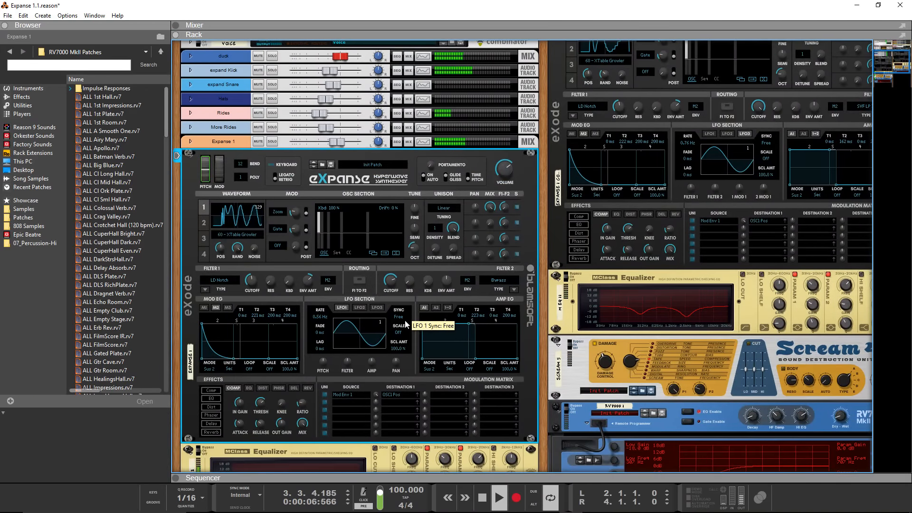
- Move the Expanse 1 note and pitch wheel clips to the Expanse 1 copy track and play the loop for comparison
key("F7")
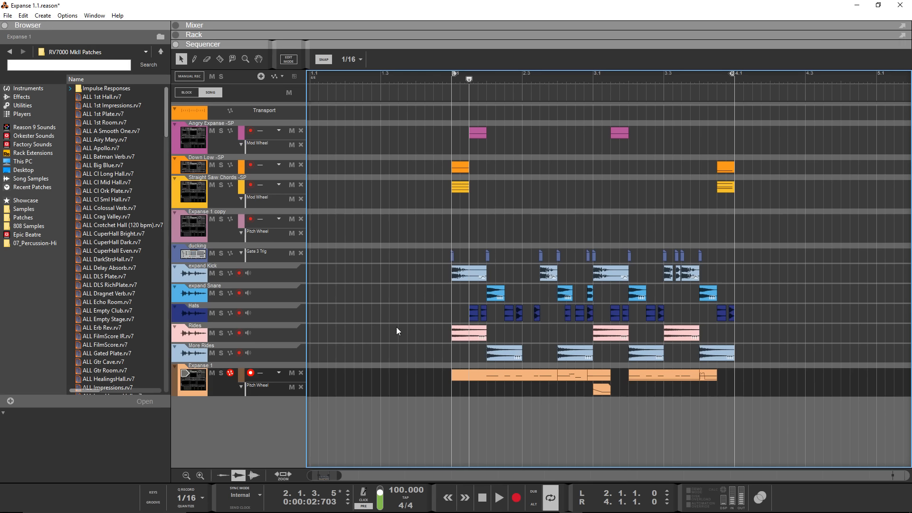
left_click_drag(421, 371, 763, 400)
left_click_drag(482, 379, 480, 225)
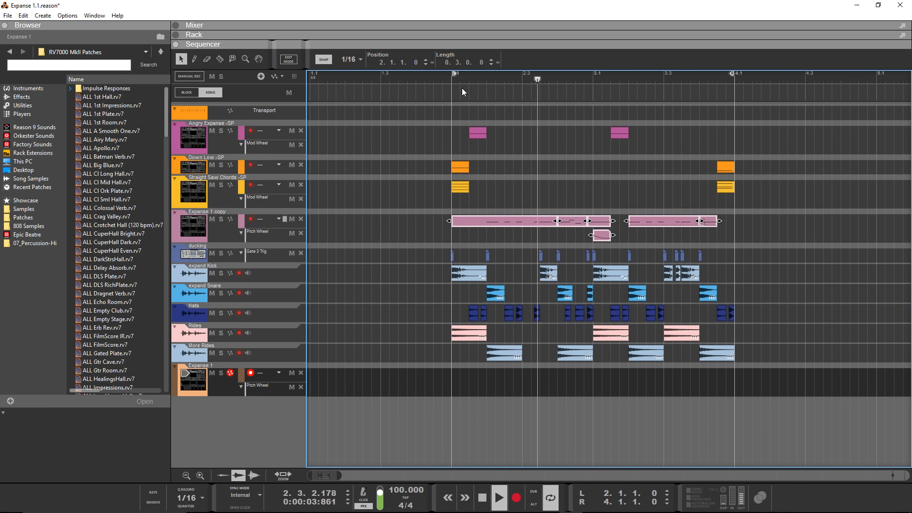
key("space")
- Return the note and pitch wheel clips to the Expanse 1 track, play the loop again, and go back to the rack
left_click_drag(487, 219, 490, 378)
key("space")
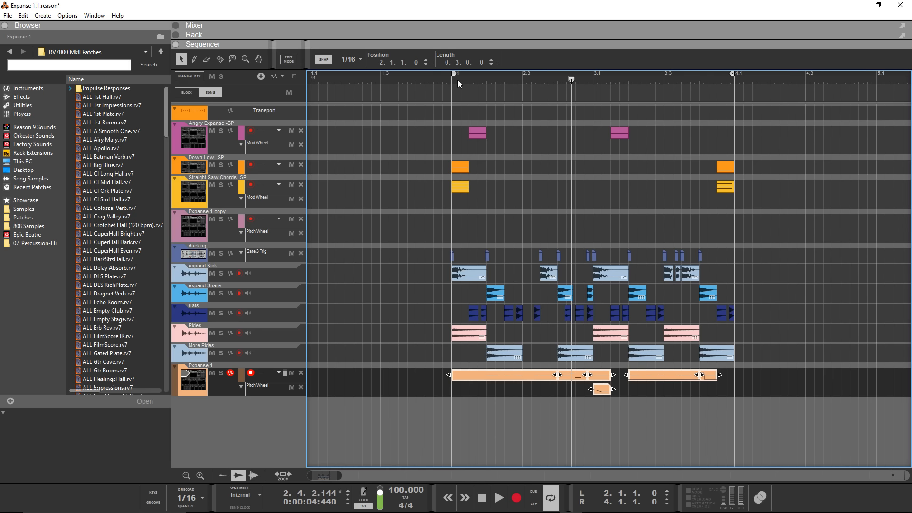
key("space")
left_click(361, 280)
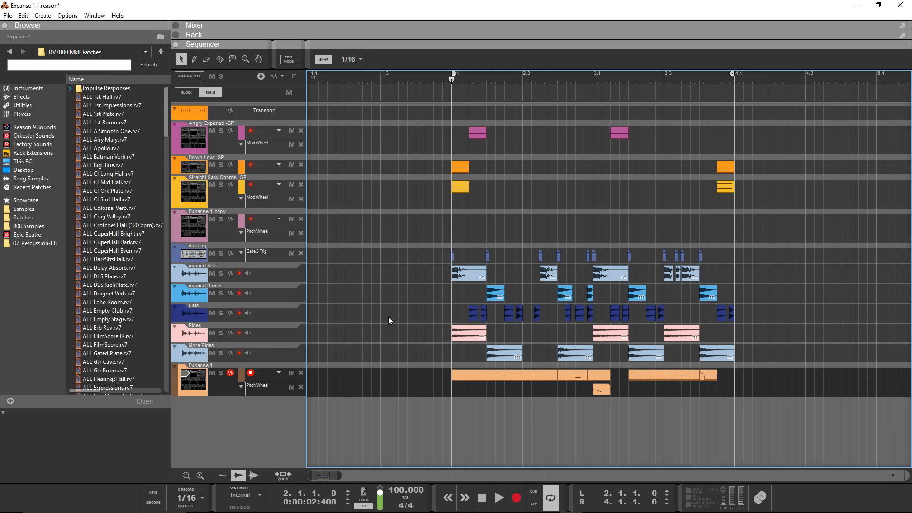
key("F6")
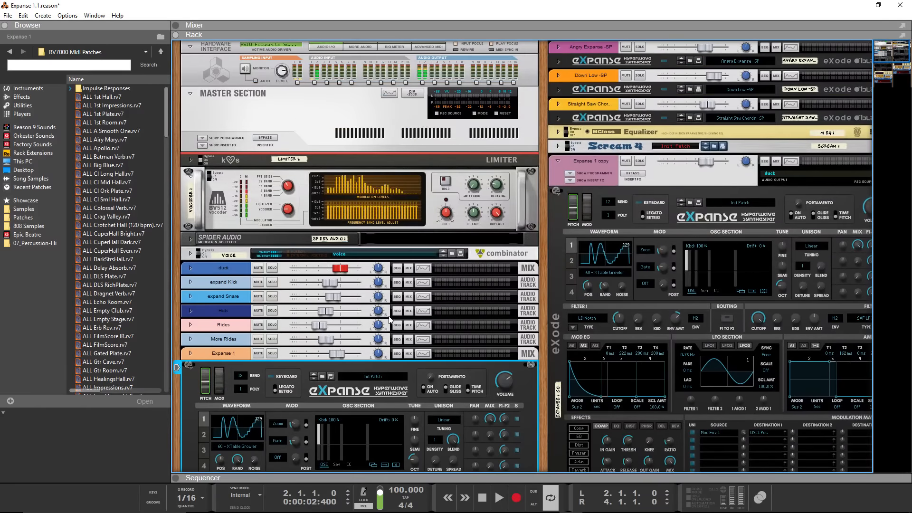